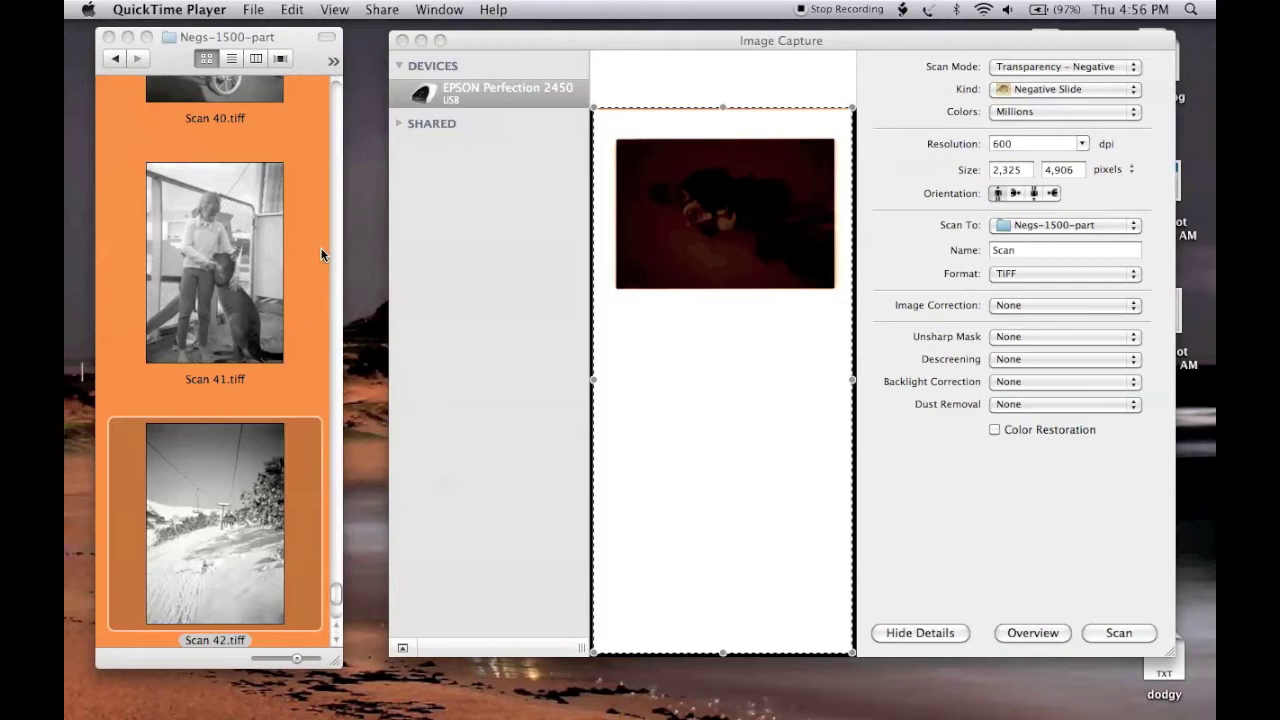
Bring the Image Capture scanner window forward to show the dark negative preview.
{"action": "left_click", "coordinate": [675, 44]}
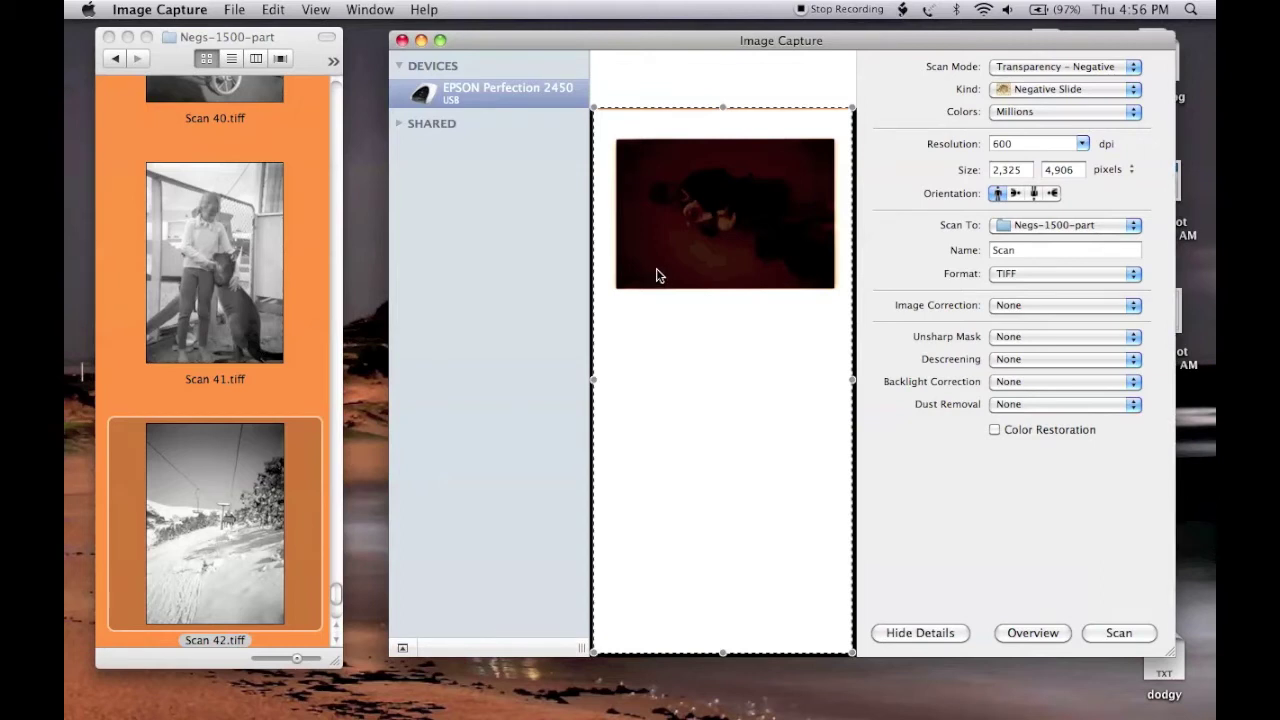
Switch the scan mode to Transparency – Positive (Color Slide) for a pale overview.
{"action": "left_click", "coordinate": [1080, 67]}
{"action": "left_click", "coordinate": [1078, 52]}
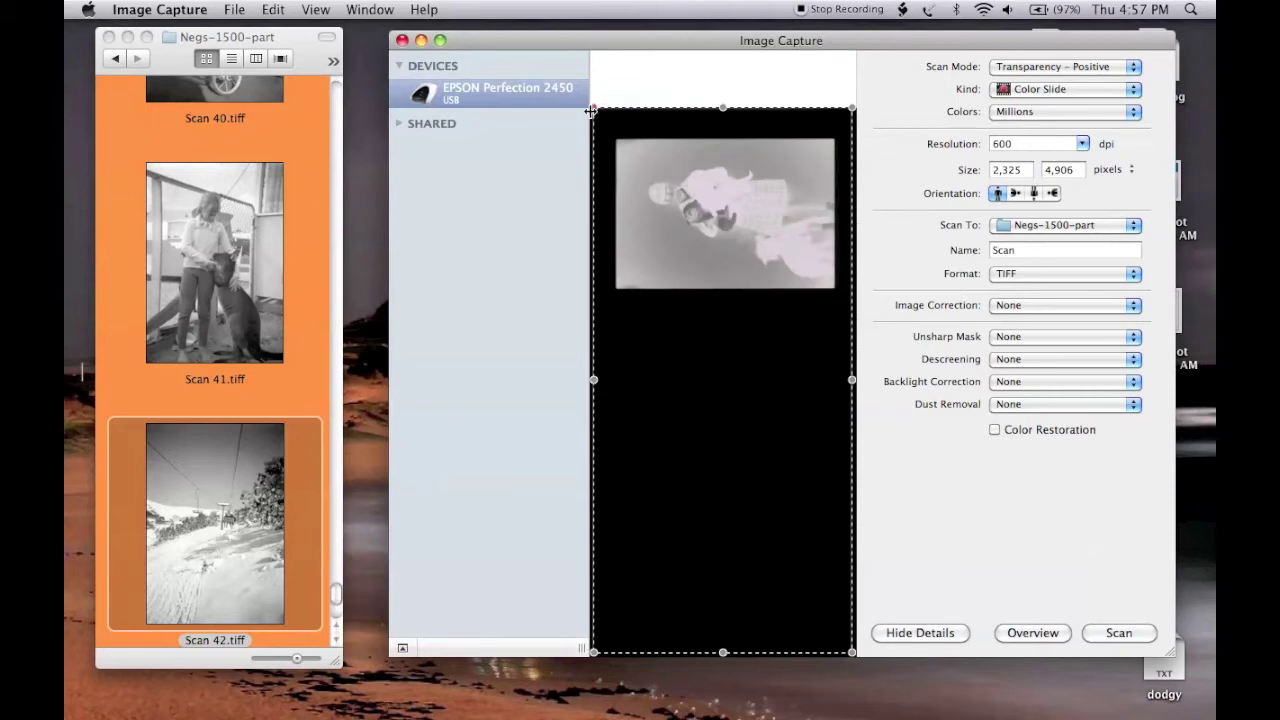
Shrink the scan area to the single negative frame, 2,006 × 1,381 pixels at 600 dpi.
{"action": "left_click_drag", "start_coordinate": [593, 109], "coordinate": [613, 137]}
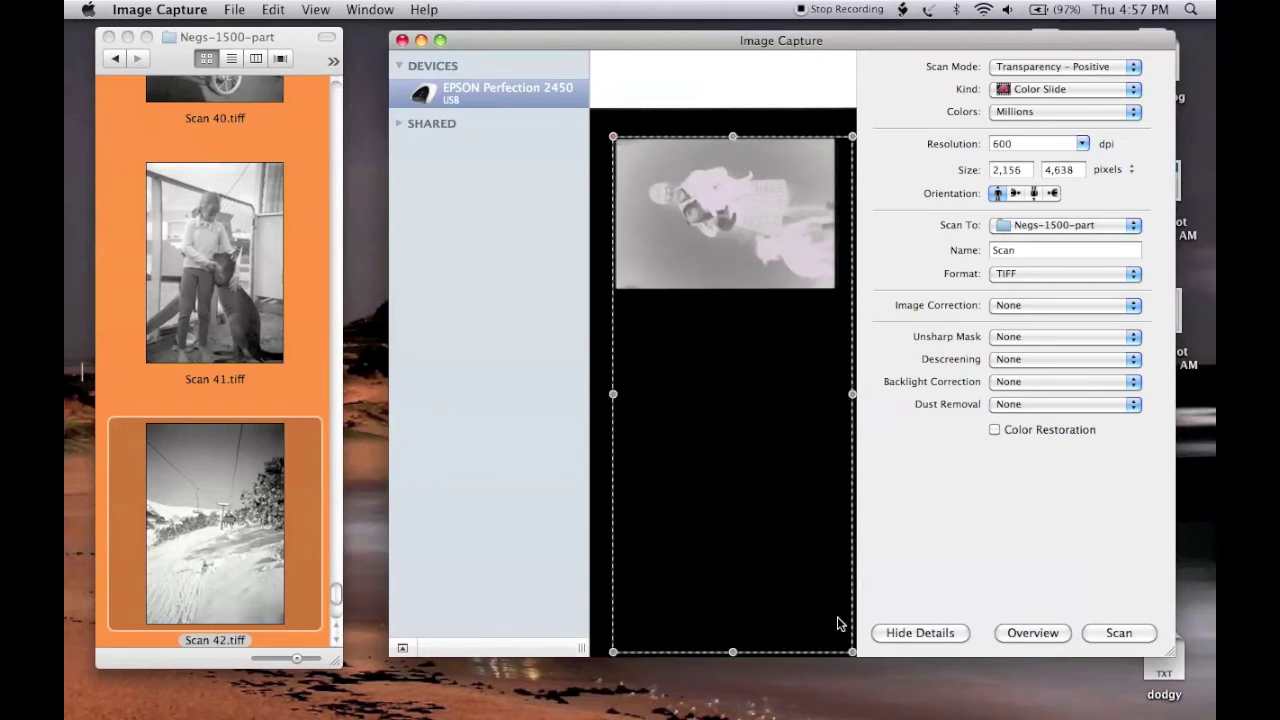
{"action": "left_click_drag", "start_coordinate": [852, 654], "coordinate": [840, 288]}
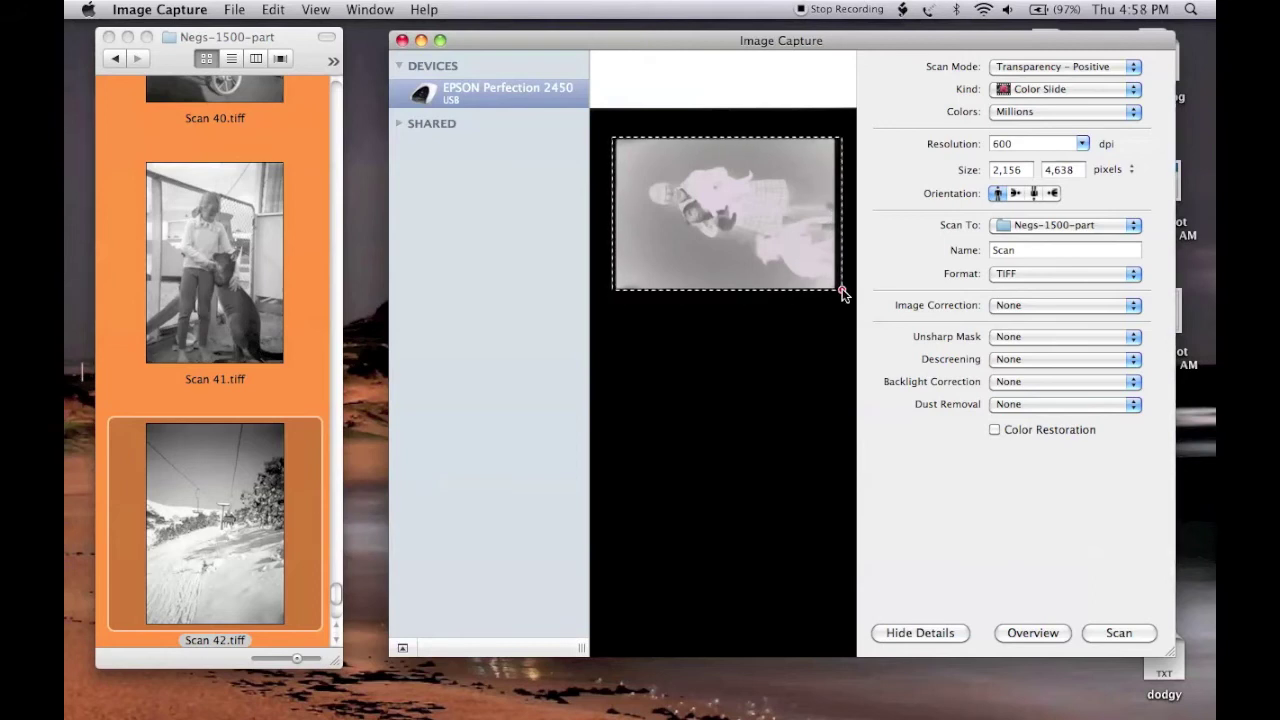
{"action": "left_click_drag", "start_coordinate": [842, 293], "coordinate": [837, 291]}
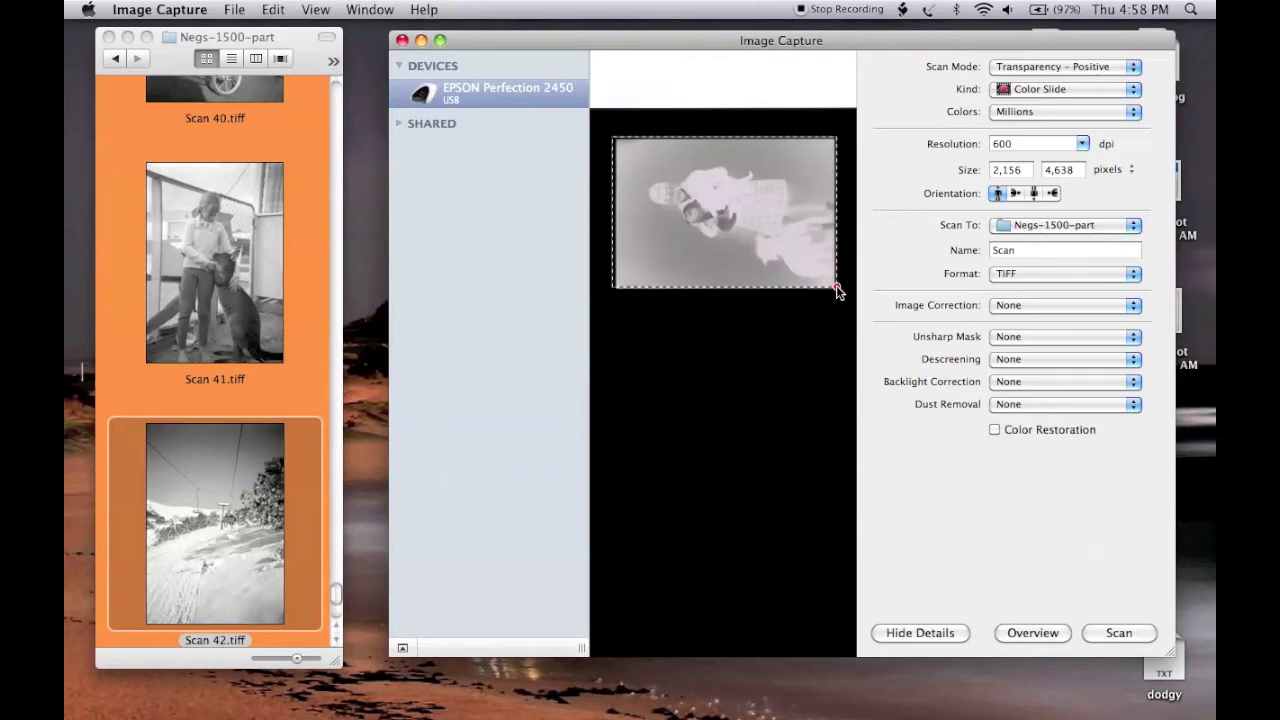
{"action": "left_click_drag", "start_coordinate": [838, 291], "coordinate": [838, 294]}
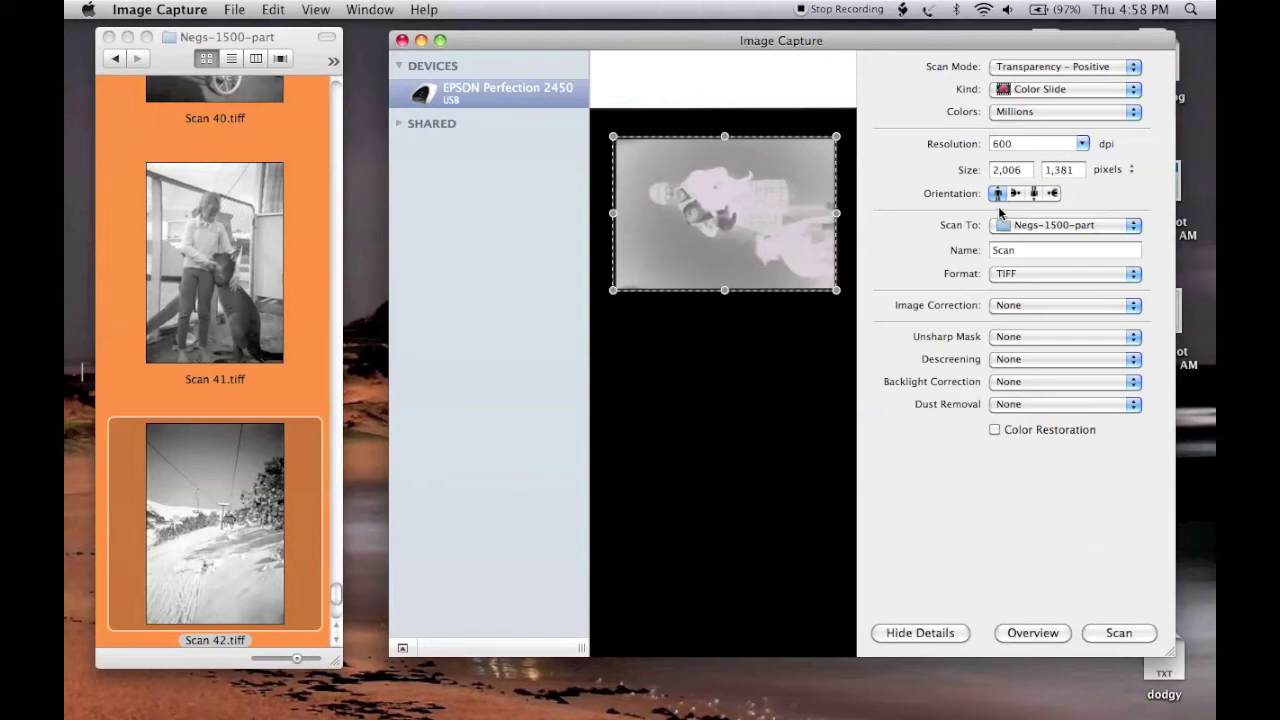
Rotate the scan orientation and scan the framed negative into Negs-1500-part.
{"action": "left_click", "coordinate": [1055, 194]}
{"action": "left_click", "coordinate": [1117, 634]}
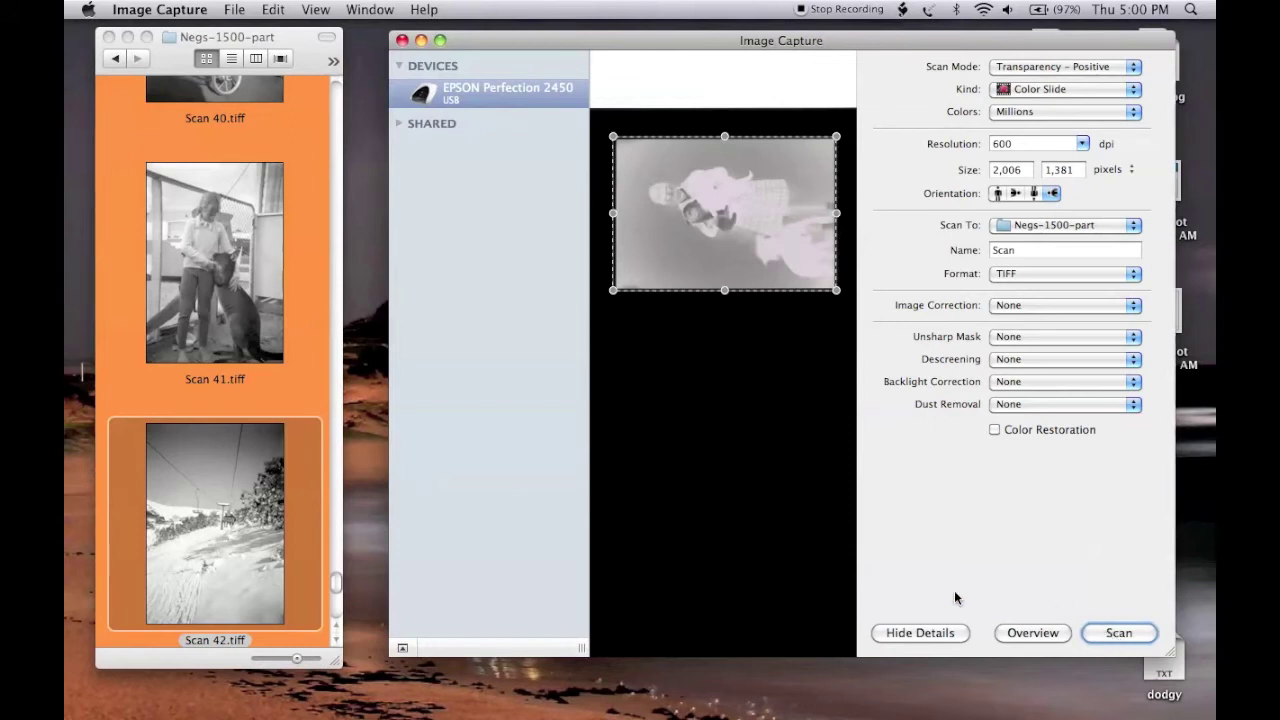
Open the new Scan 44.tiff from the scans folder in GraphicConverter.
{"action": "left_click", "coordinate": [335, 608]}
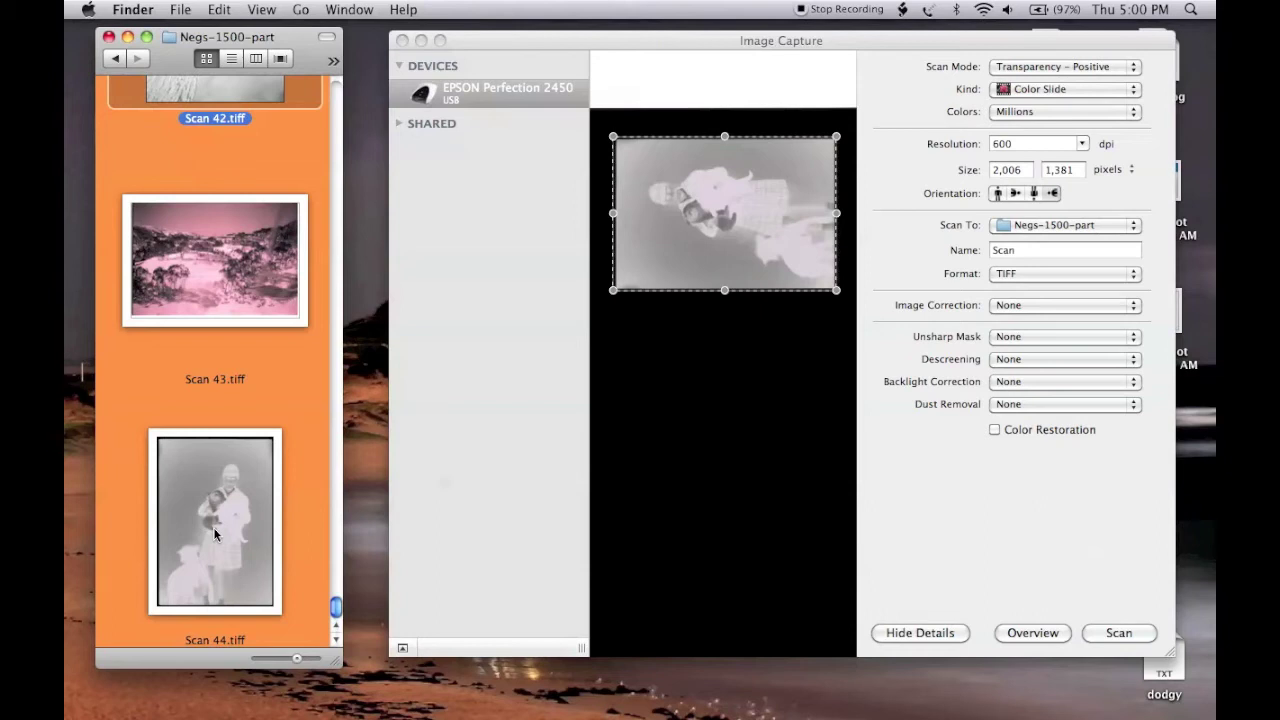
{"action": "left_click_drag", "start_coordinate": [213, 527], "coordinate": [340, 690]}
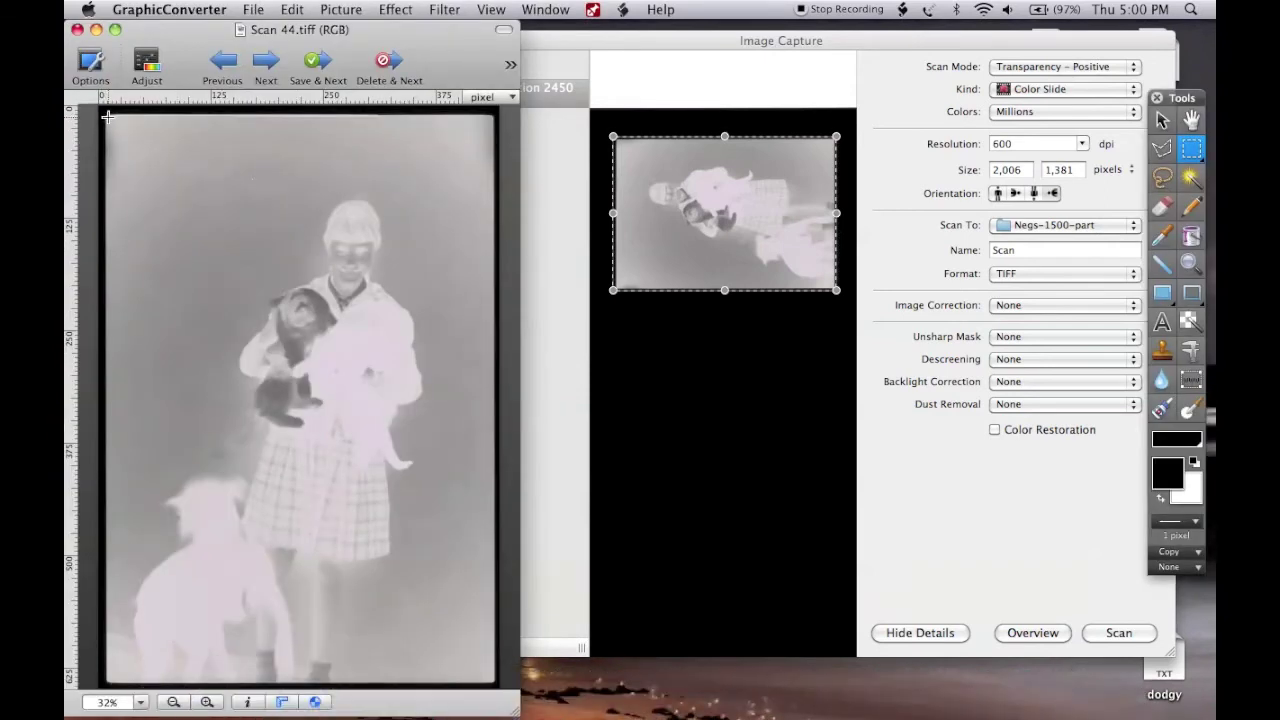
Crop Scan 44 inside the black film border and invert it into a positive.
{"action": "left_click_drag", "start_coordinate": [107, 117], "coordinate": [494, 683]}
{"action": "key", "text": "super+y"}
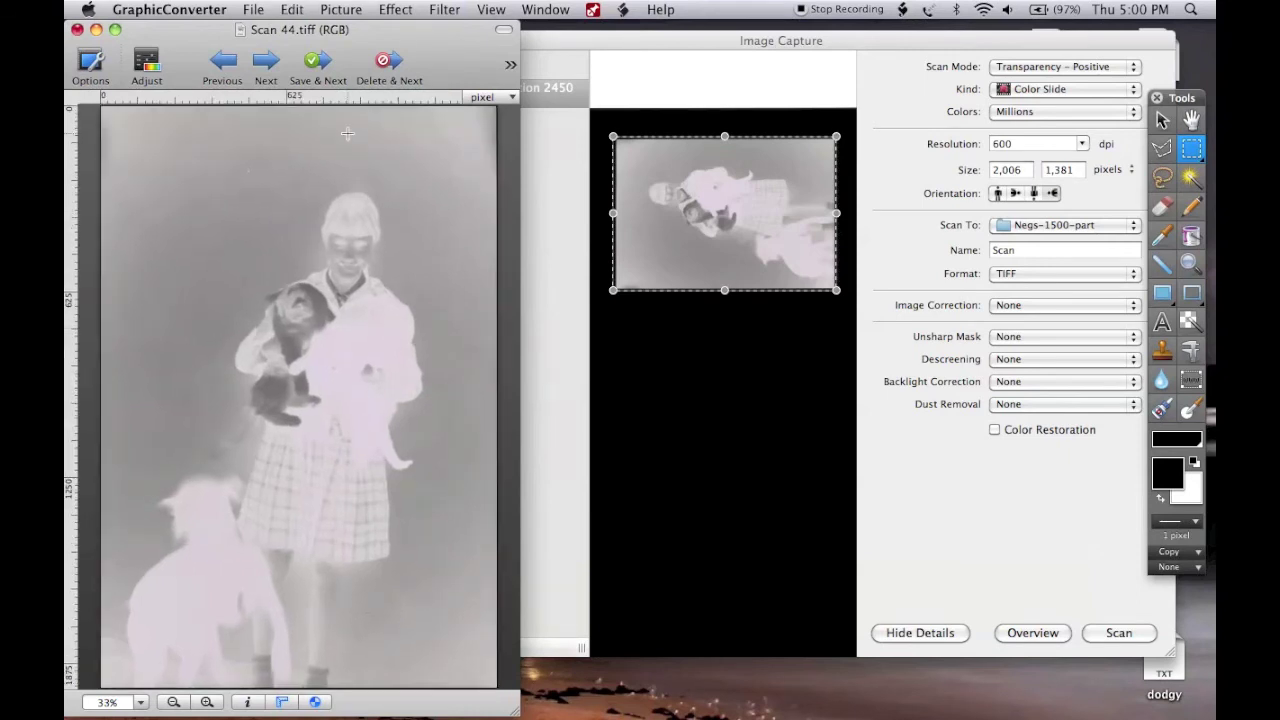
{"action": "left_click", "coordinate": [336, 12]}
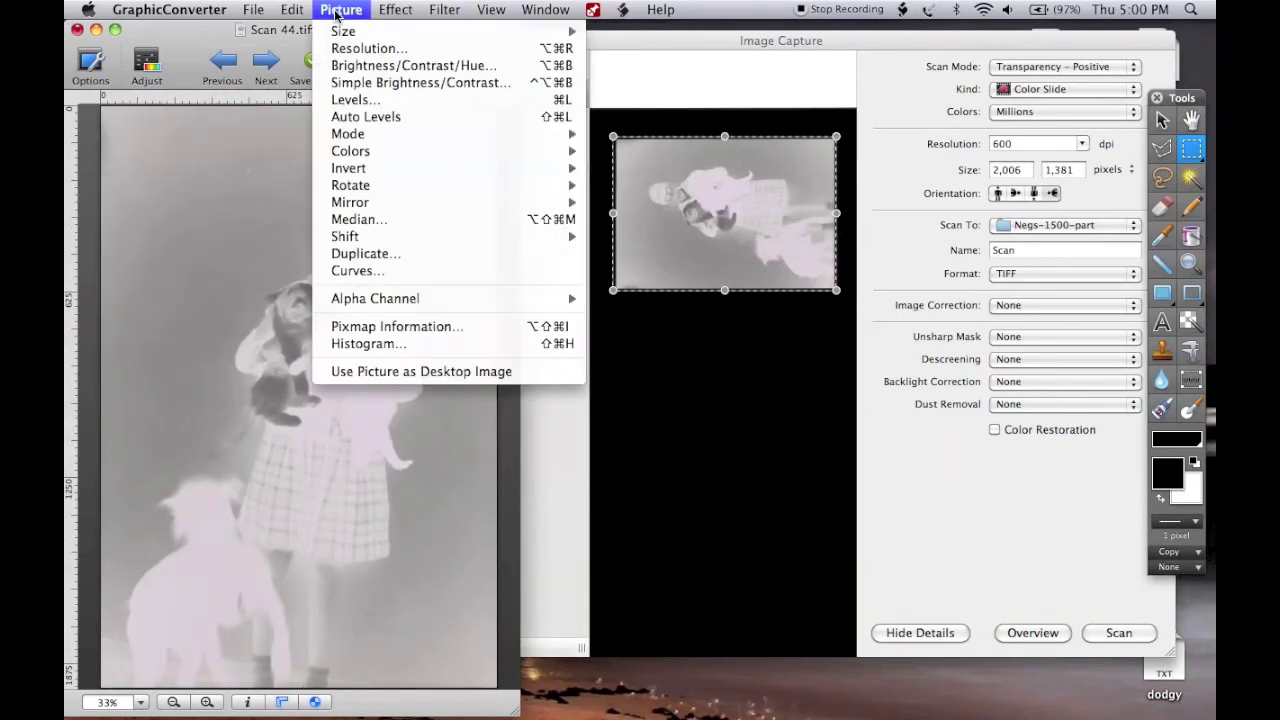
{"action": "mouse_move", "coordinate": [353, 168]}
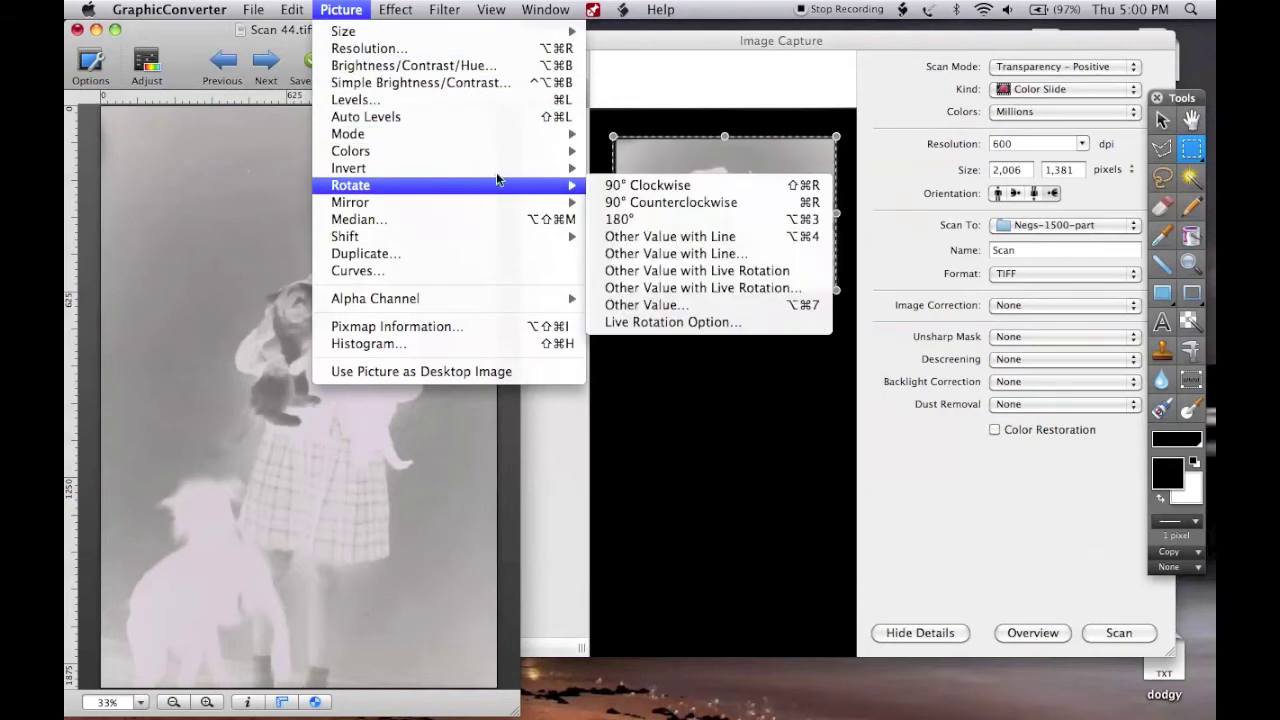
{"action": "left_click", "coordinate": [608, 170]}
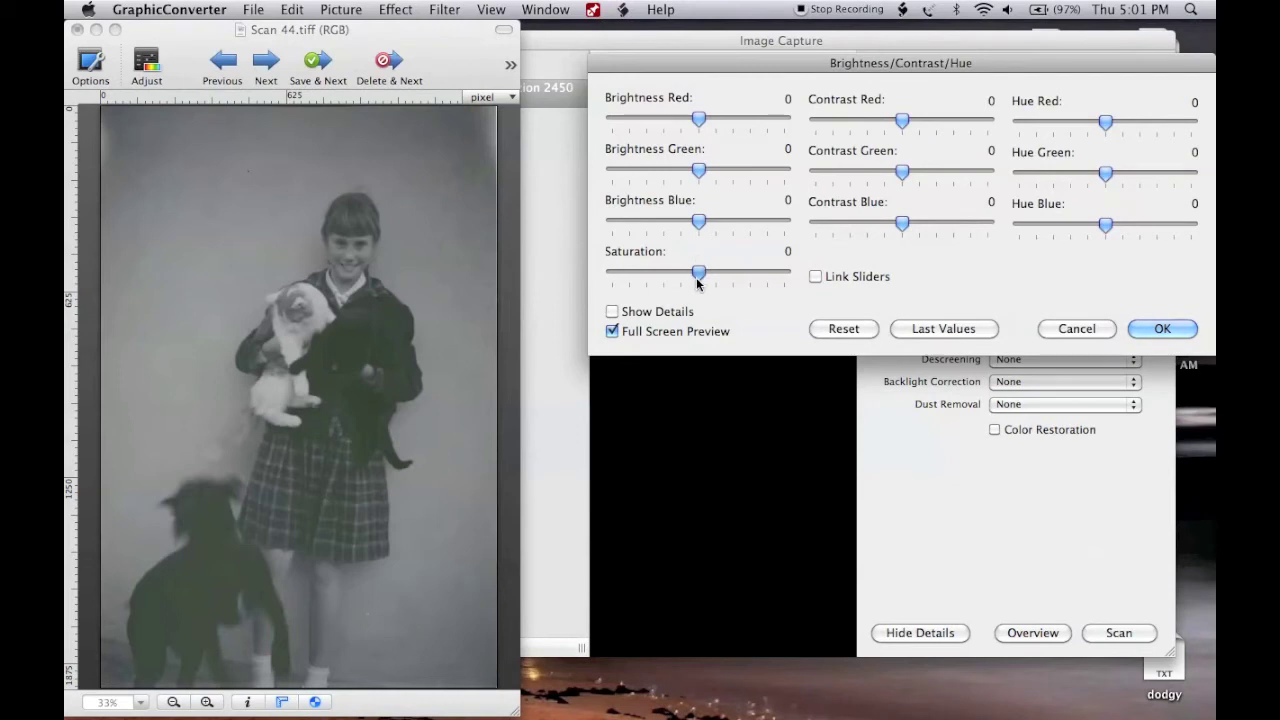
Desaturate Scan 44 fully to greyscale with Saturation −100.
{"action": "left_click_drag", "start_coordinate": [698, 272], "coordinate": [608, 272]}
{"action": "key", "text": "Return"}
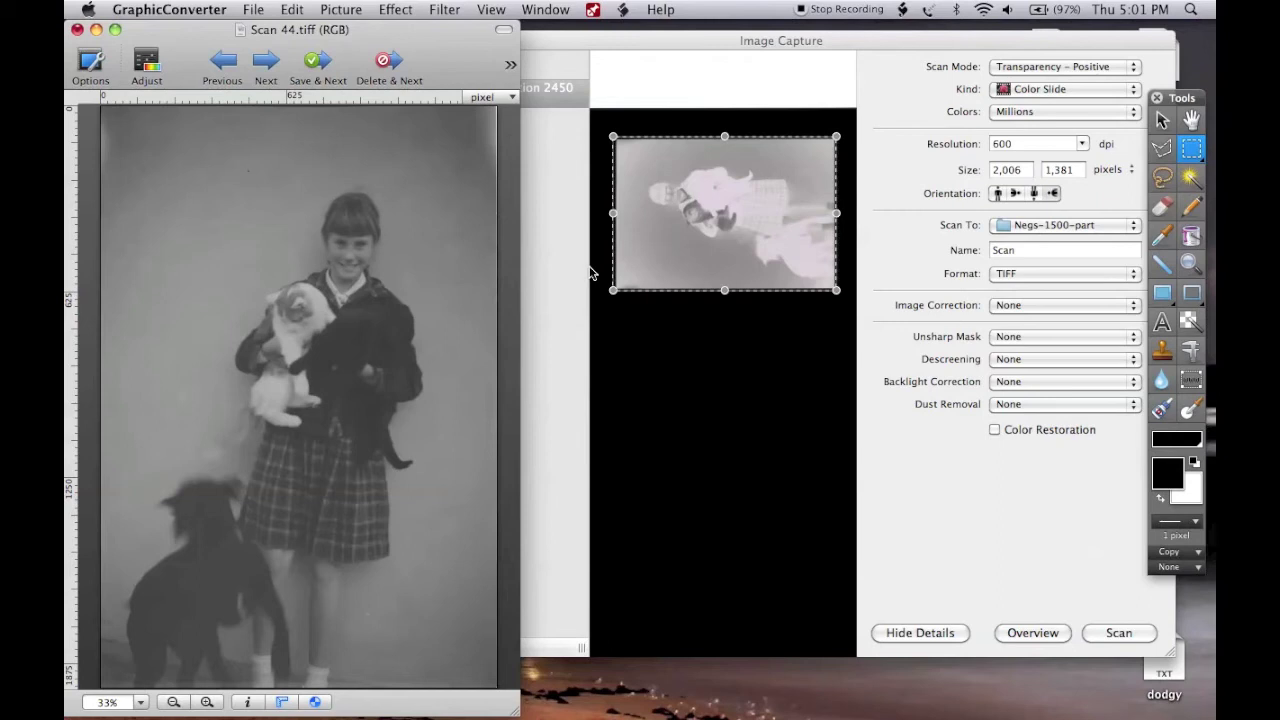
{"action": "key", "text": "super+l"}
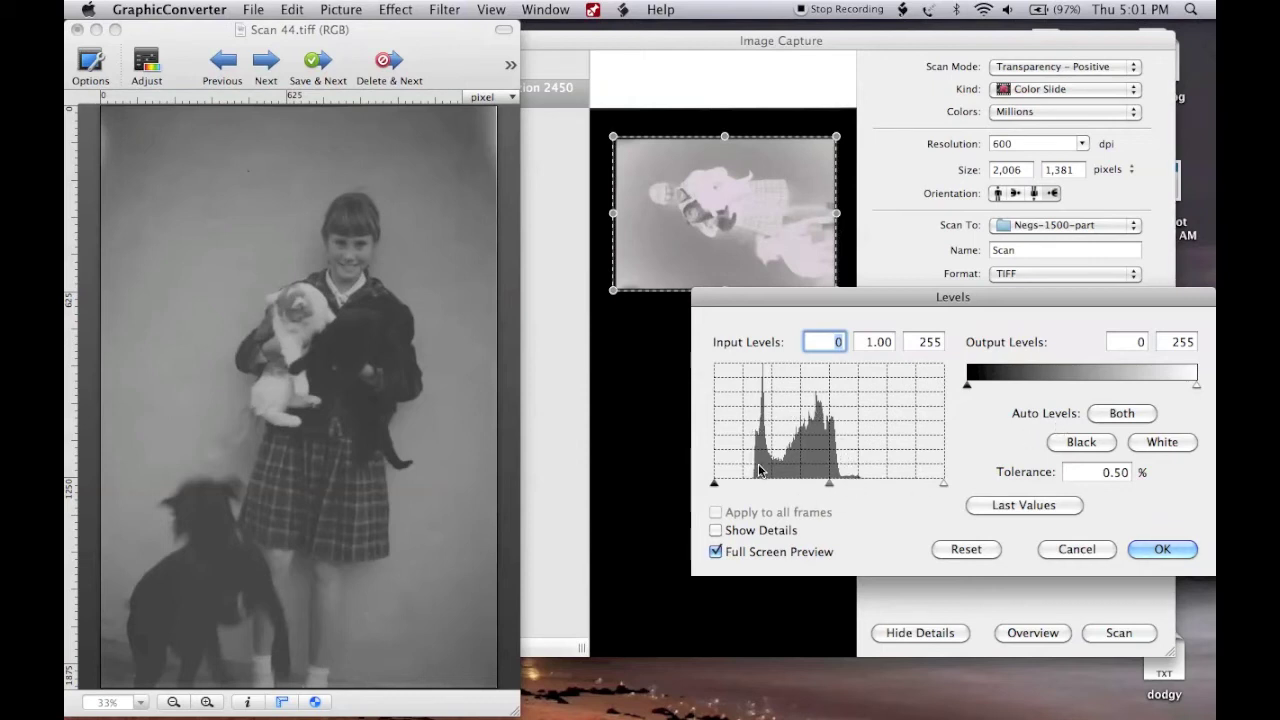
Test auto levels and output sliders in Levels, then cancel without applying.
{"action": "left_click", "coordinate": [1101, 415]}
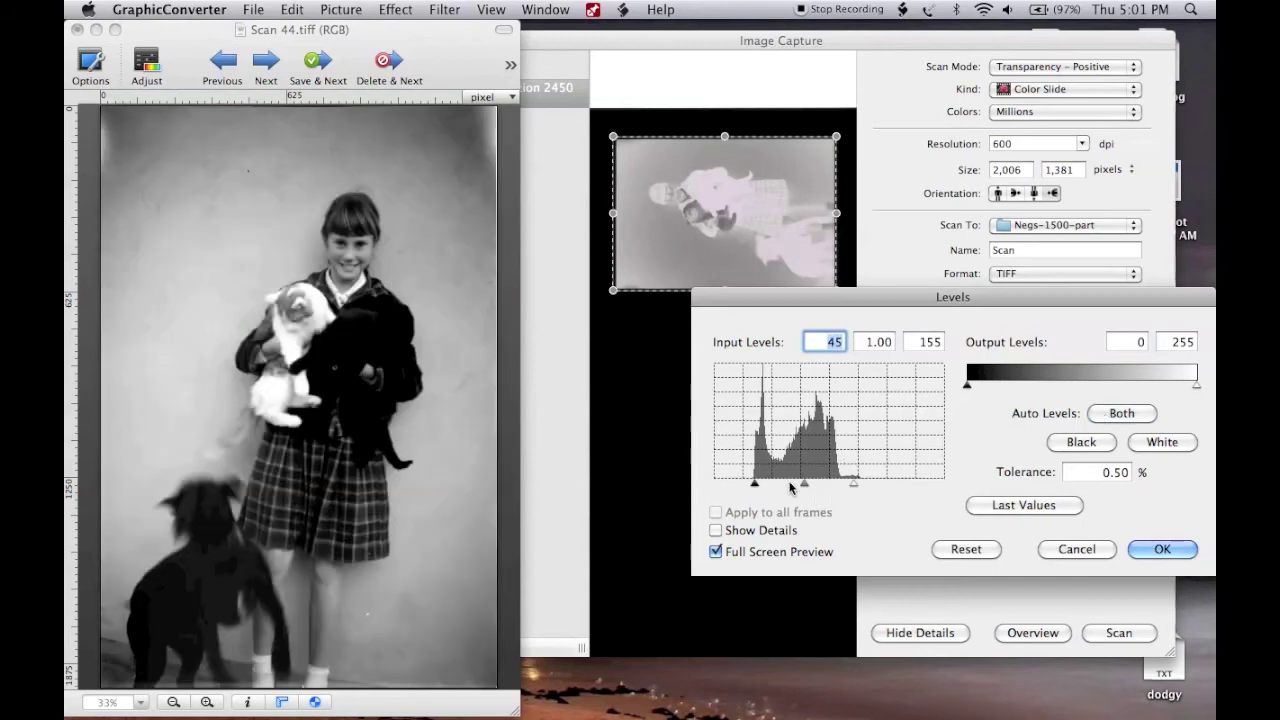
{"action": "left_click_drag", "start_coordinate": [755, 485], "coordinate": [739, 485]}
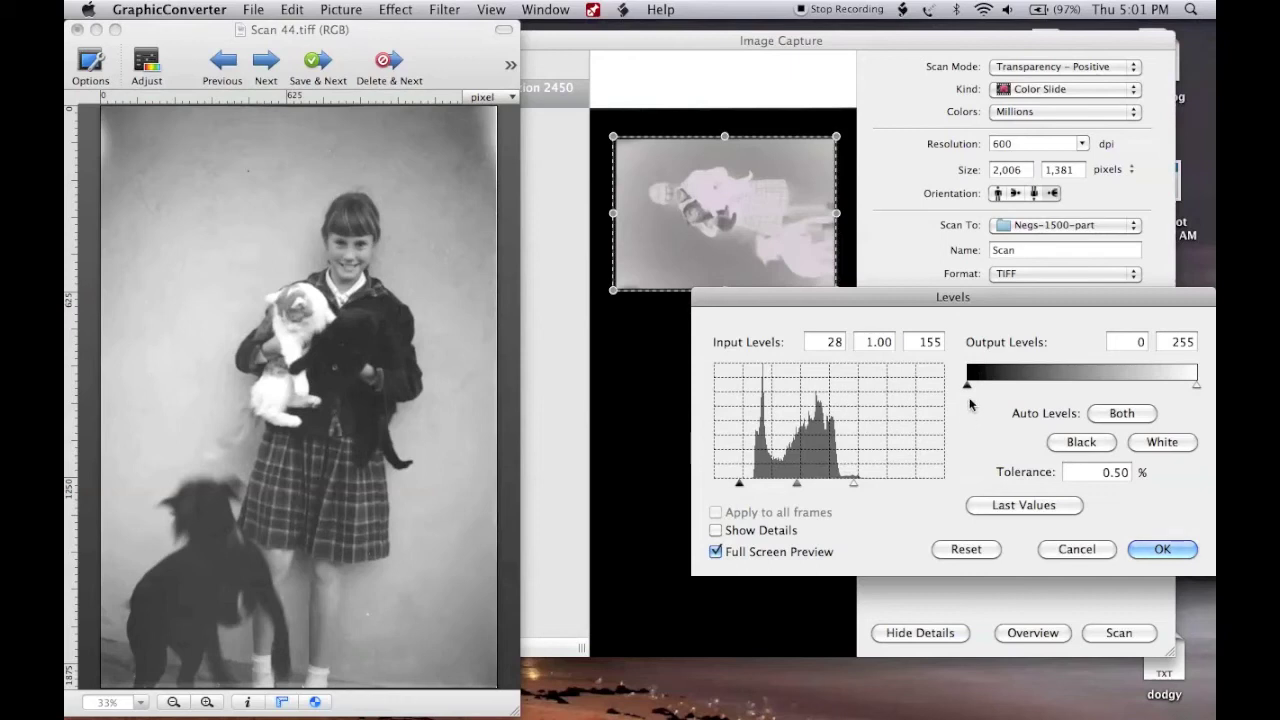
{"action": "left_click_drag", "start_coordinate": [969, 386], "coordinate": [981, 384]}
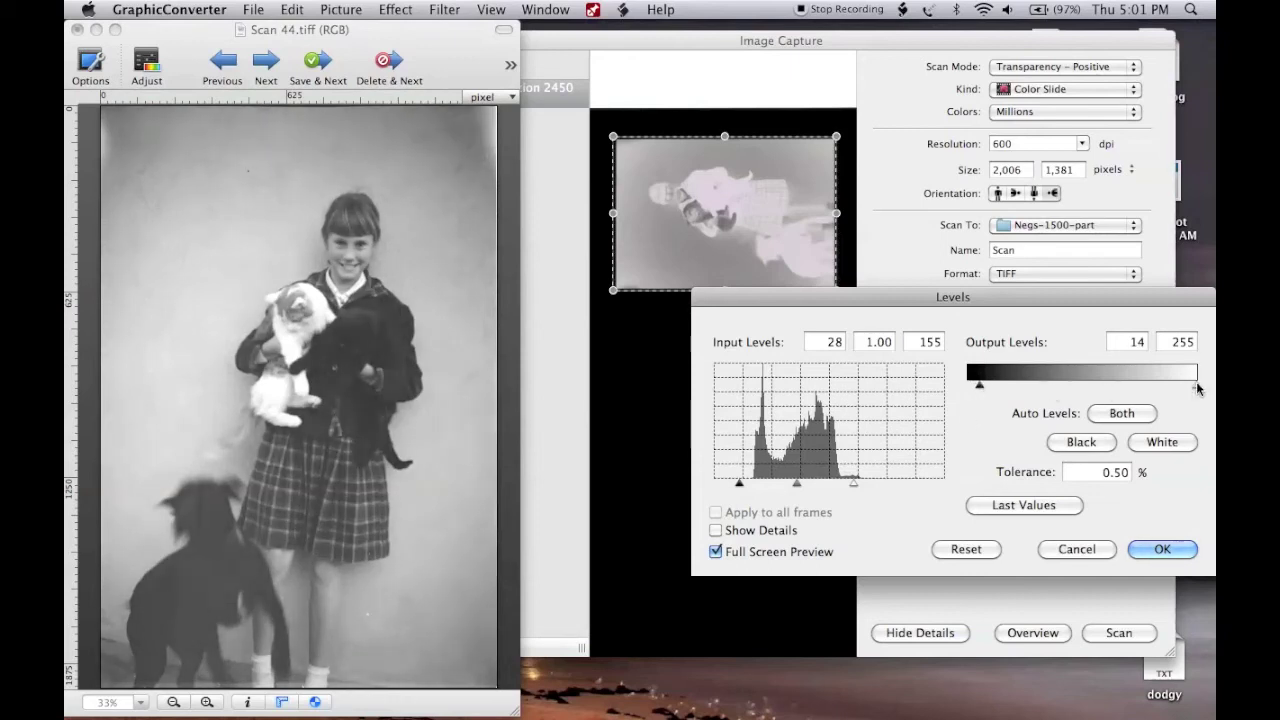
{"action": "mouse_move", "coordinate": [1199, 386]}
{"action": "left_mouse_down"}
{"action": "mouse_move", "coordinate": [1150, 389]}
{"action": "mouse_move", "coordinate": [1197, 386]}
{"action": "left_mouse_up"}
{"action": "left_click_drag", "start_coordinate": [979, 386], "coordinate": [960, 391]}
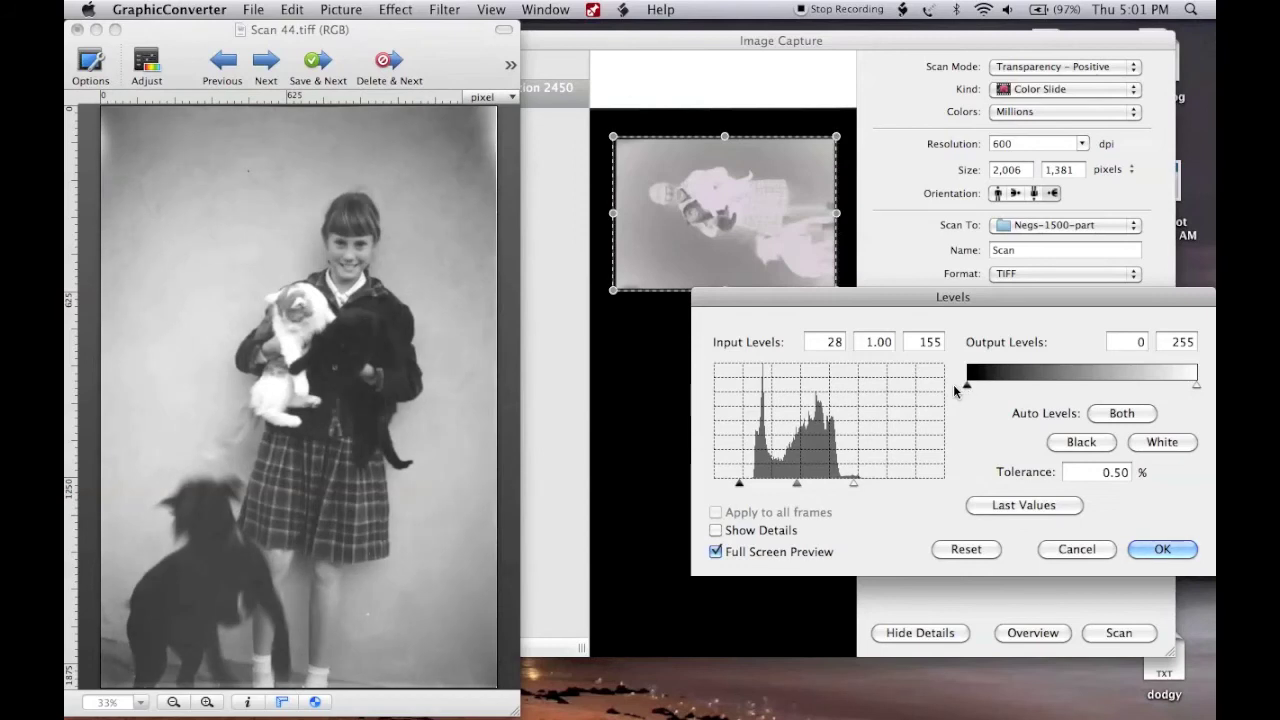
{"action": "left_click", "coordinate": [1059, 547]}
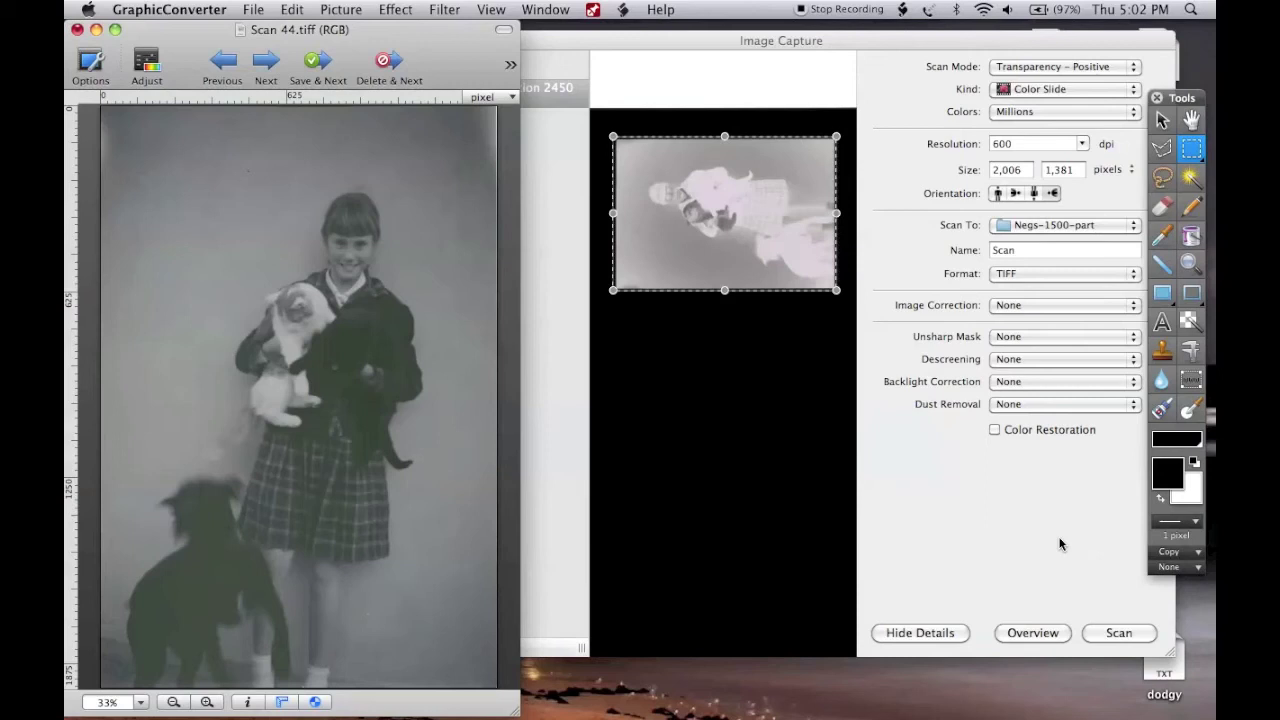
Set the Levels output range to 29–223 and apply it.
{"action": "key", "text": "super+l"}
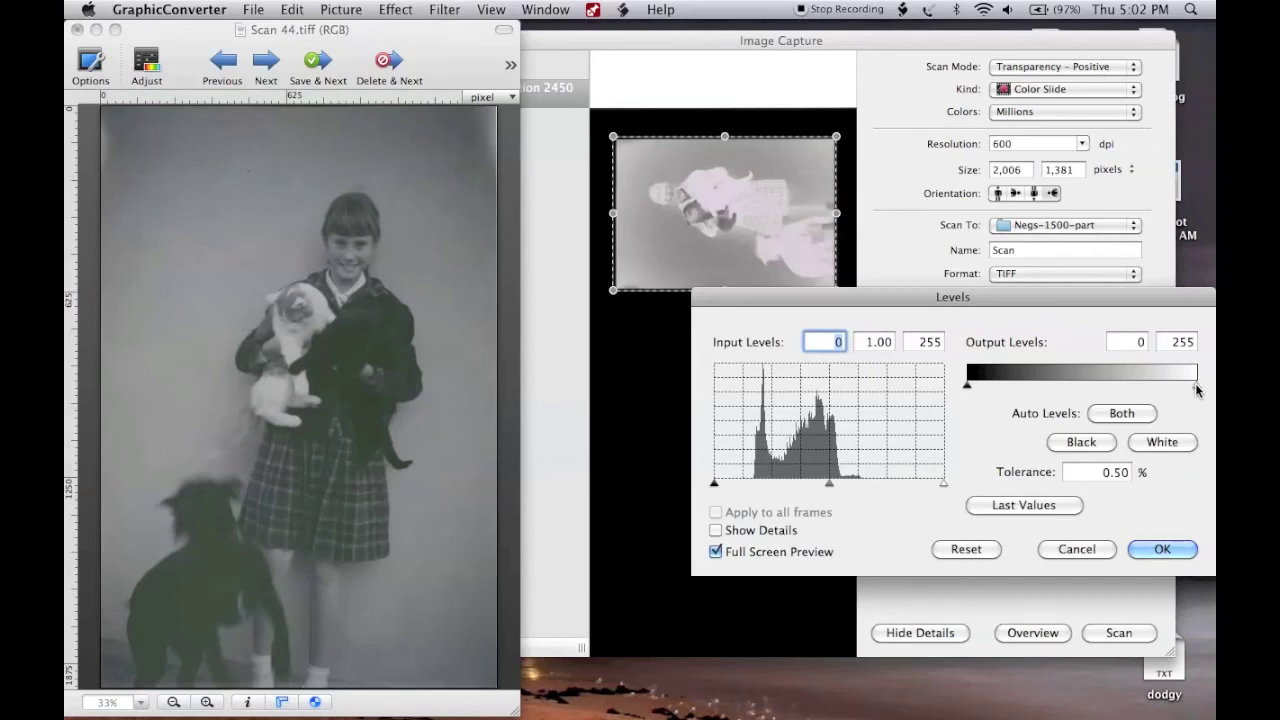
{"action": "left_click_drag", "start_coordinate": [1197, 388], "coordinate": [1167, 388]}
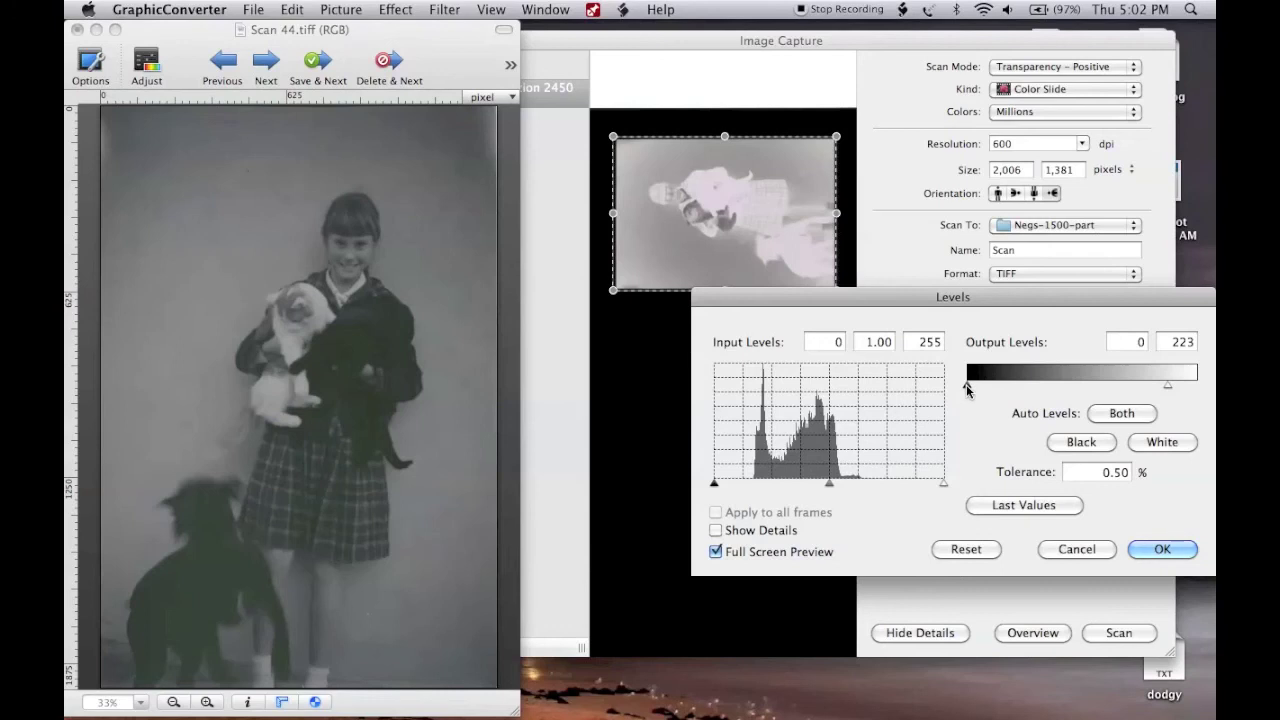
{"action": "left_click_drag", "start_coordinate": [968, 386], "coordinate": [993, 386]}
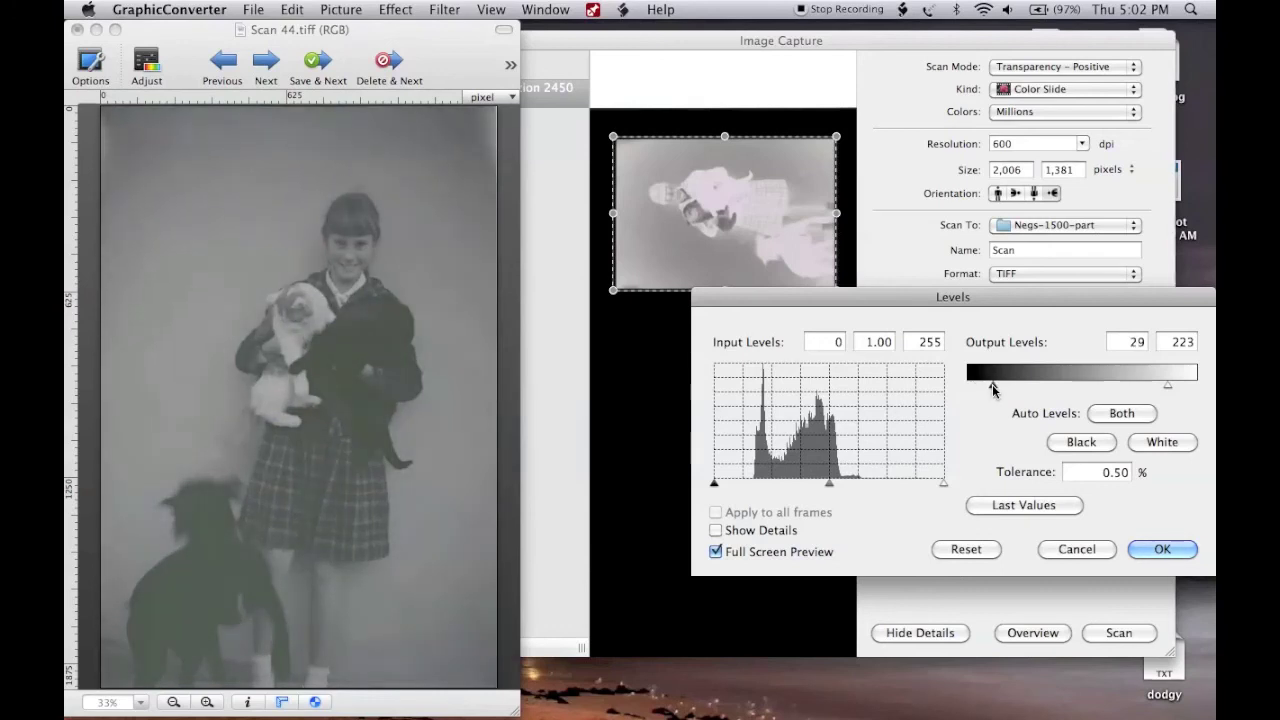
{"action": "left_click", "coordinate": [1159, 549]}
Strip all colour from the photo with Saturation −100.
{"action": "key", "text": "super+b"}
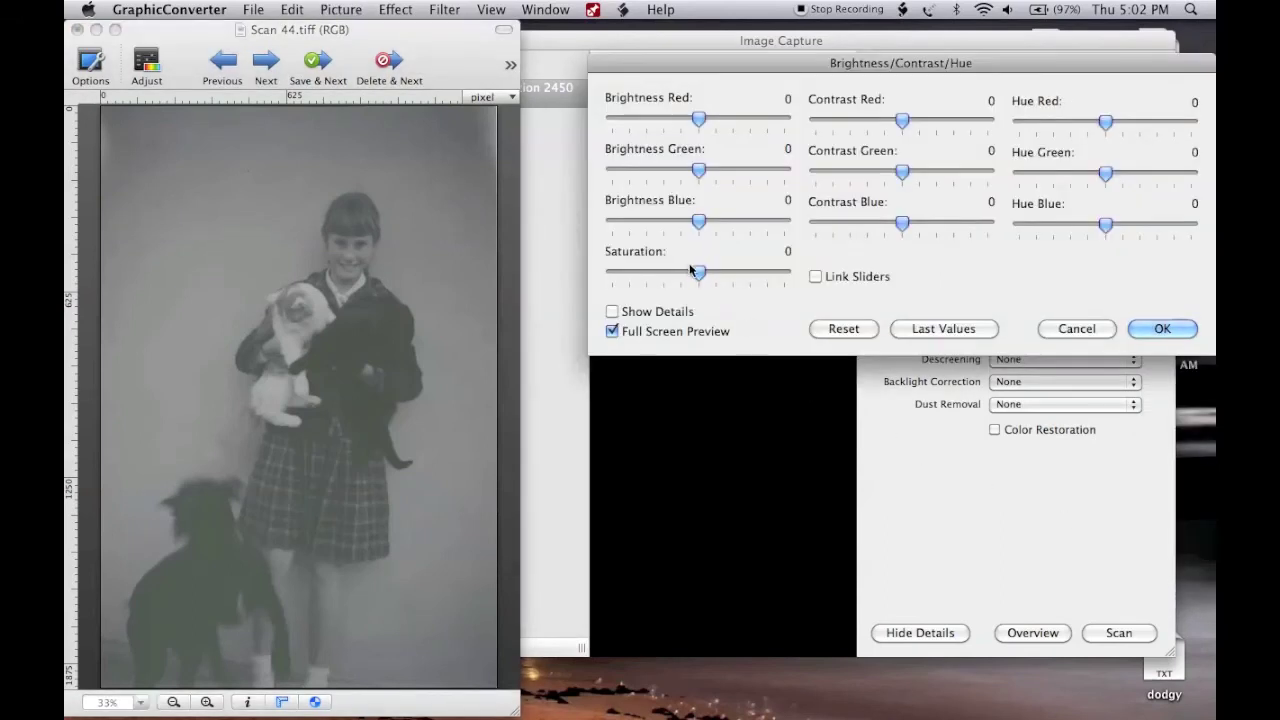
{"action": "left_click_drag", "start_coordinate": [696, 272], "coordinate": [593, 277]}
{"action": "key", "text": "Return"}
{"action": "key", "text": "super+l"}
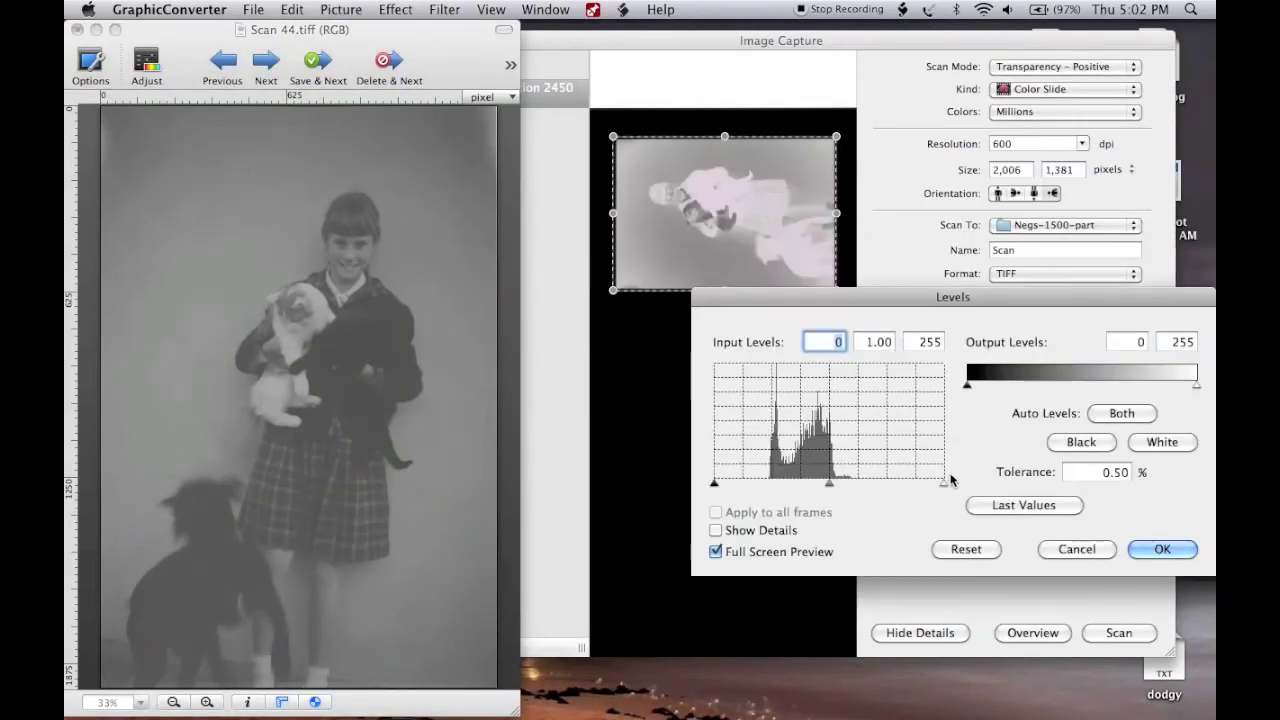
Apply input levels 51/1.00/151 for stronger contrast and close Scan 44.tiff.
{"action": "left_click_drag", "start_coordinate": [943, 481], "coordinate": [892, 476]}
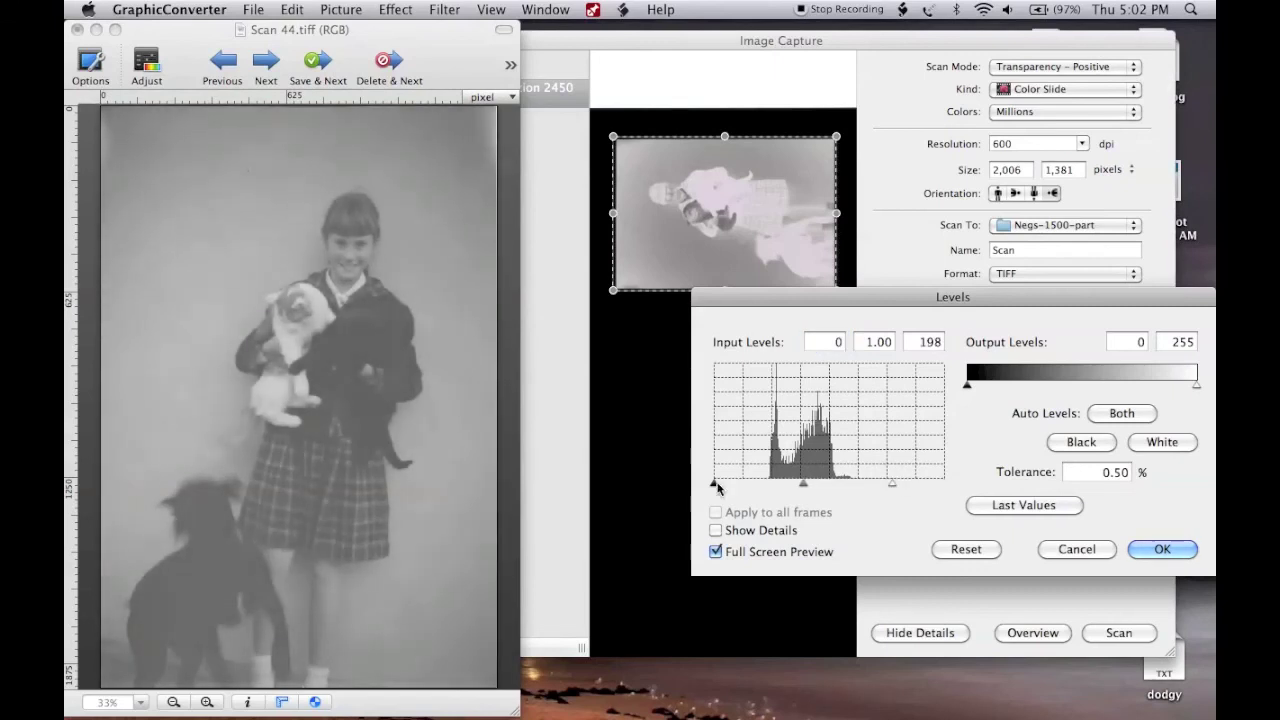
{"action": "left_click_drag", "start_coordinate": [715, 485], "coordinate": [749, 489]}
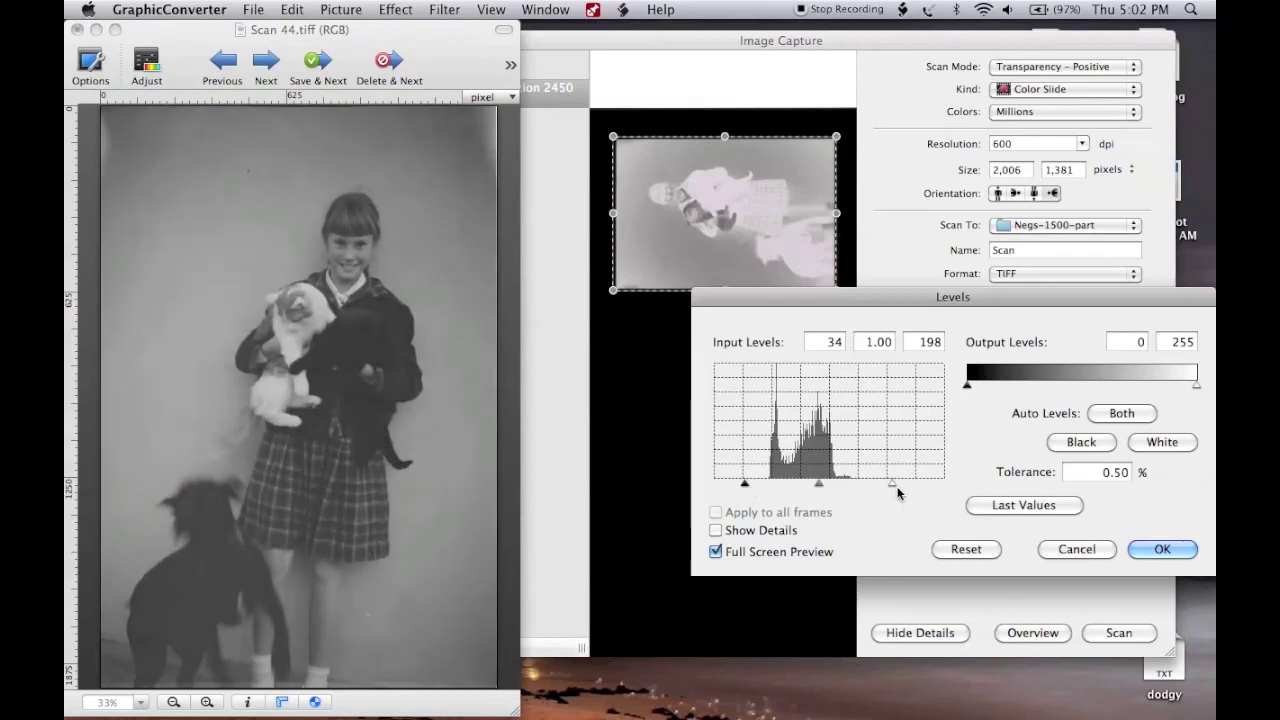
{"action": "left_click_drag", "start_coordinate": [891, 482], "coordinate": [862, 478]}
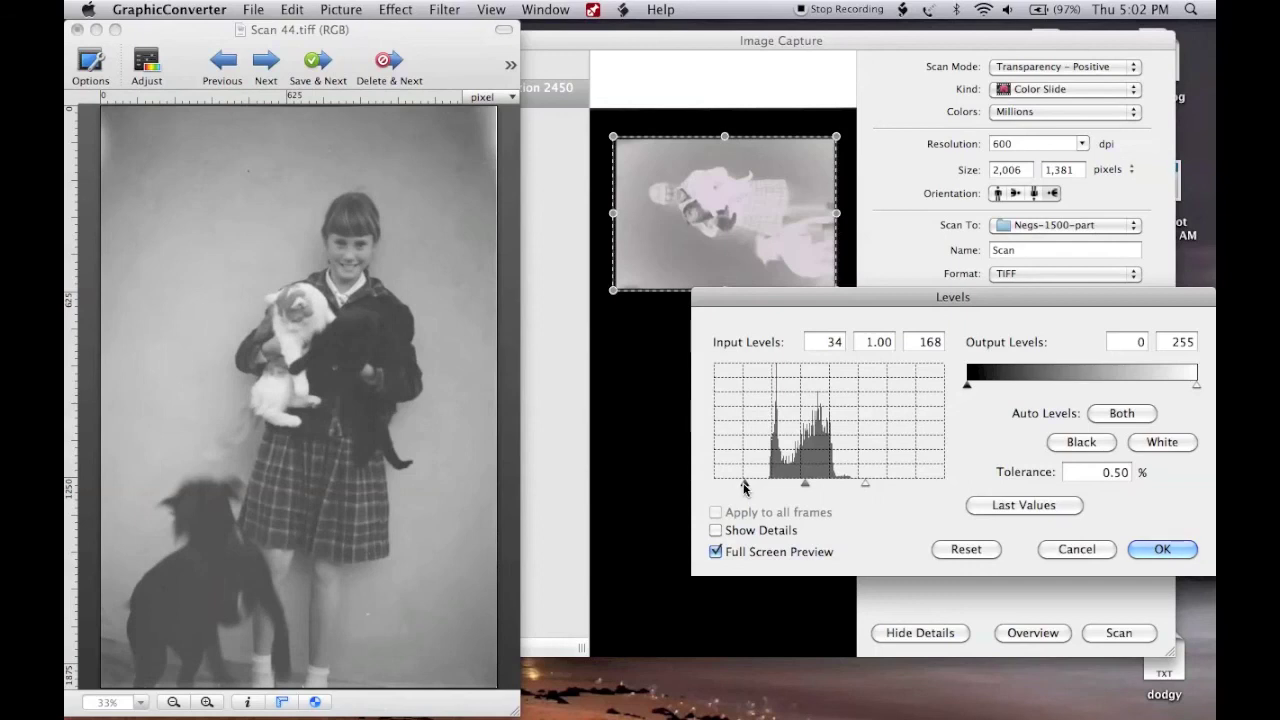
{"action": "left_click_drag", "start_coordinate": [744, 484], "coordinate": [753, 483]}
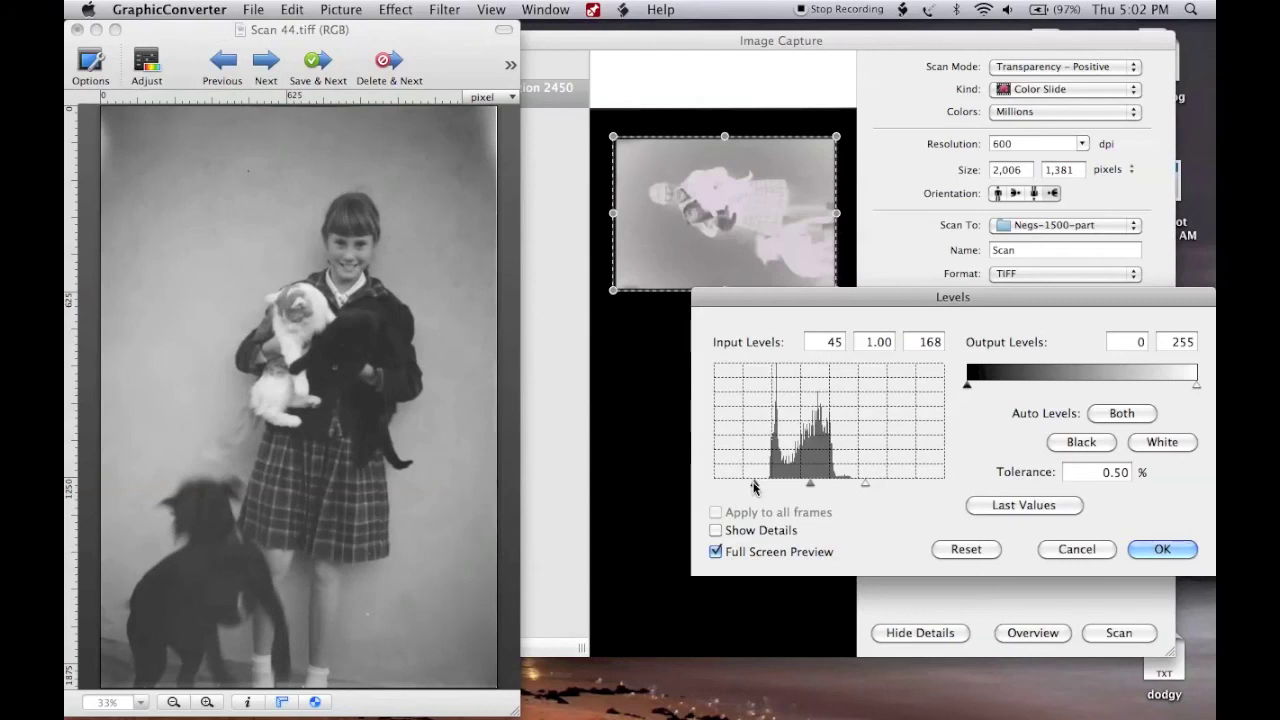
{"action": "left_click_drag", "start_coordinate": [753, 486], "coordinate": [759, 487]}
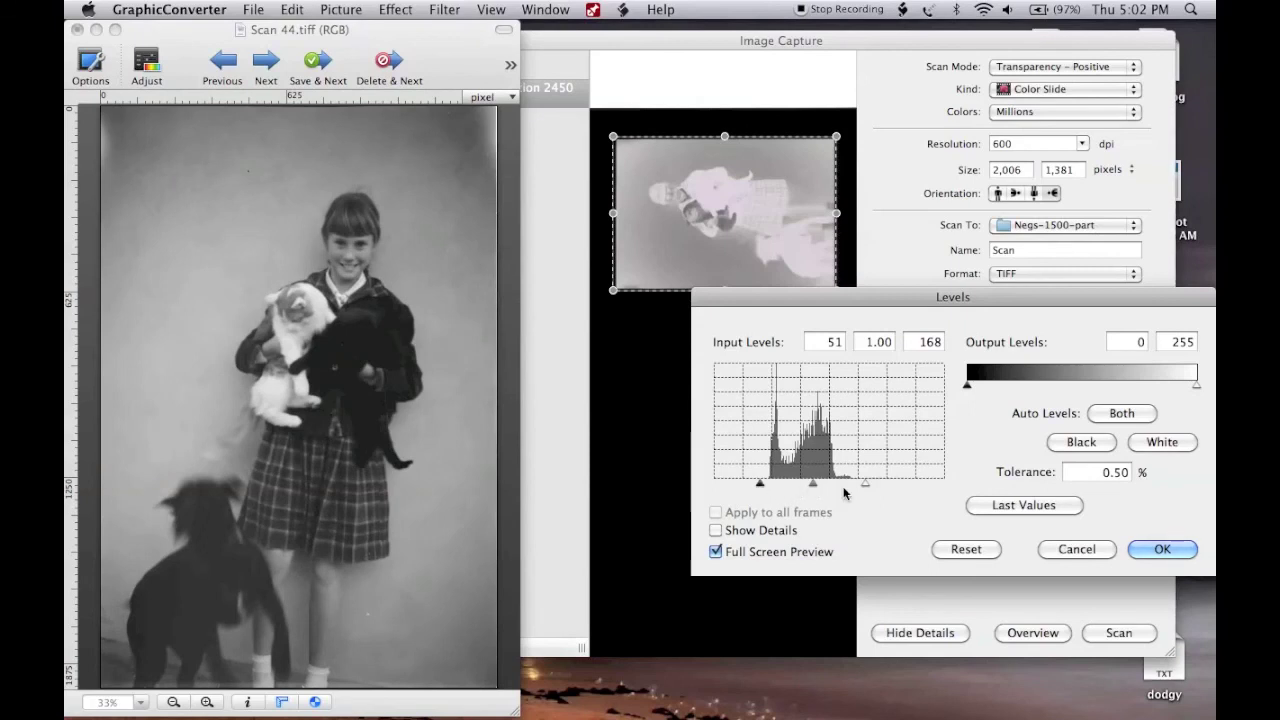
{"action": "left_click_drag", "start_coordinate": [865, 484], "coordinate": [849, 484]}
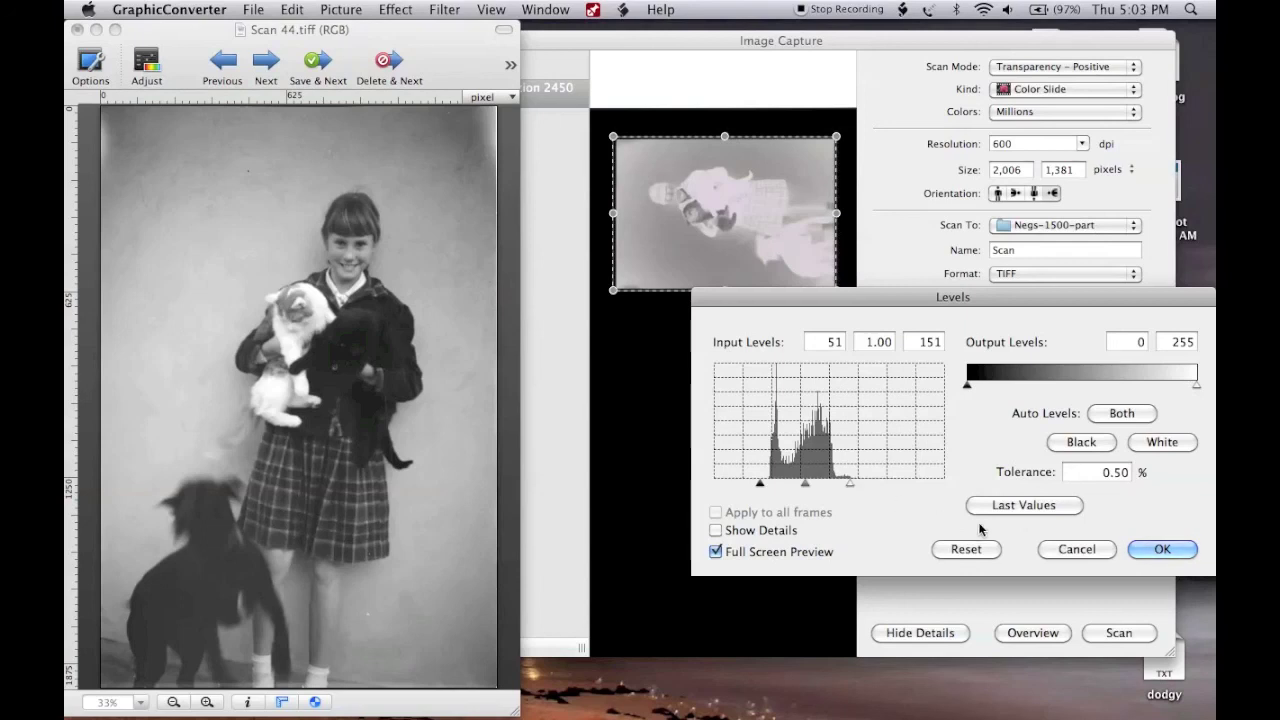
{"action": "left_click", "coordinate": [1162, 549]}
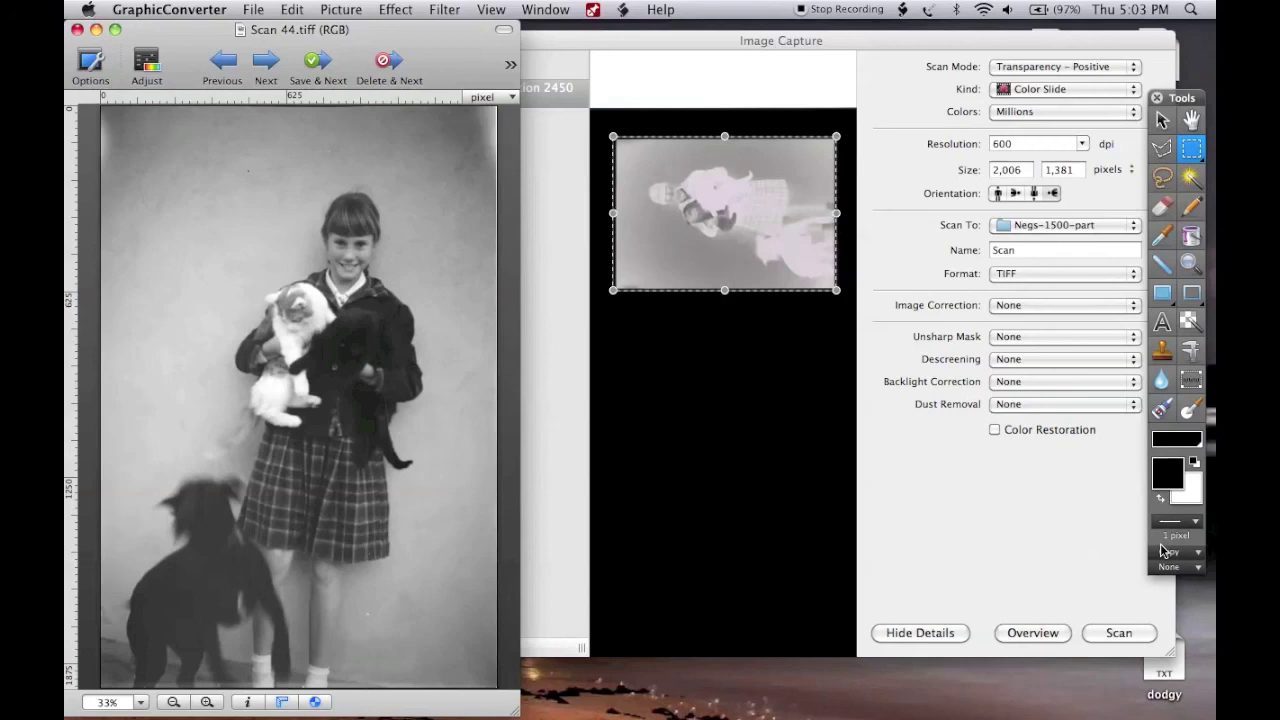
{"action": "key", "text": "super+w"}
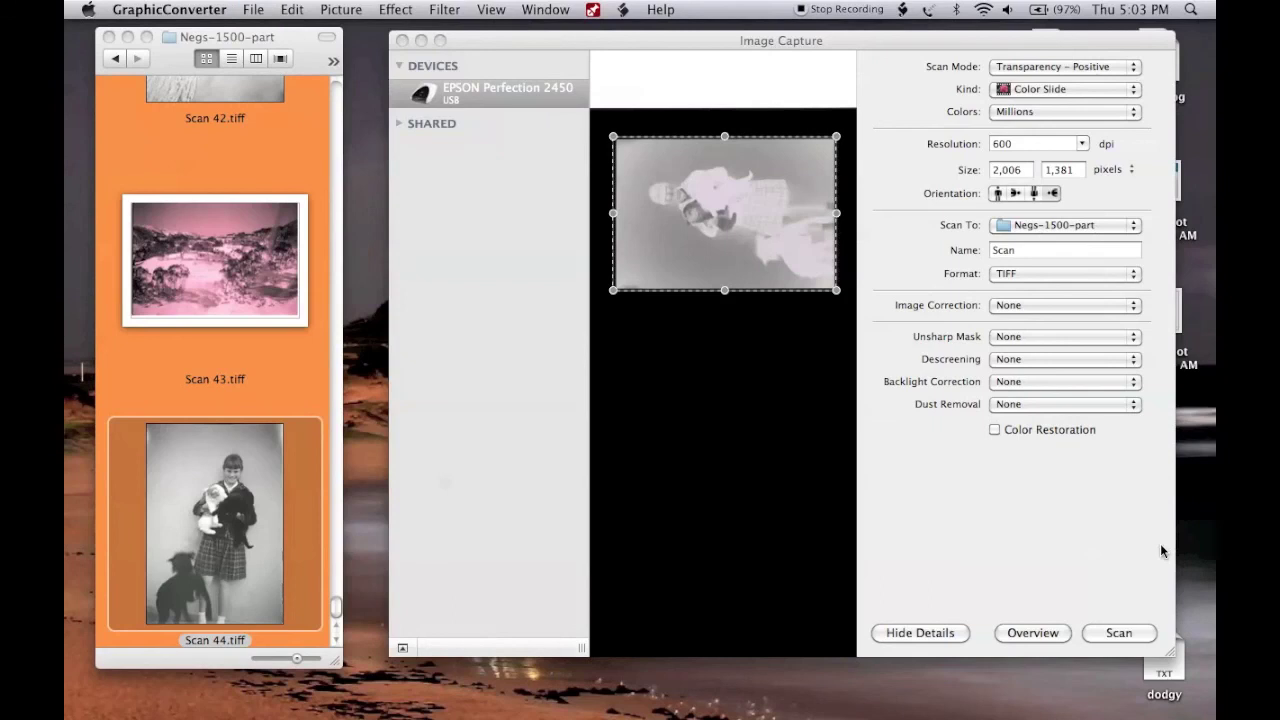